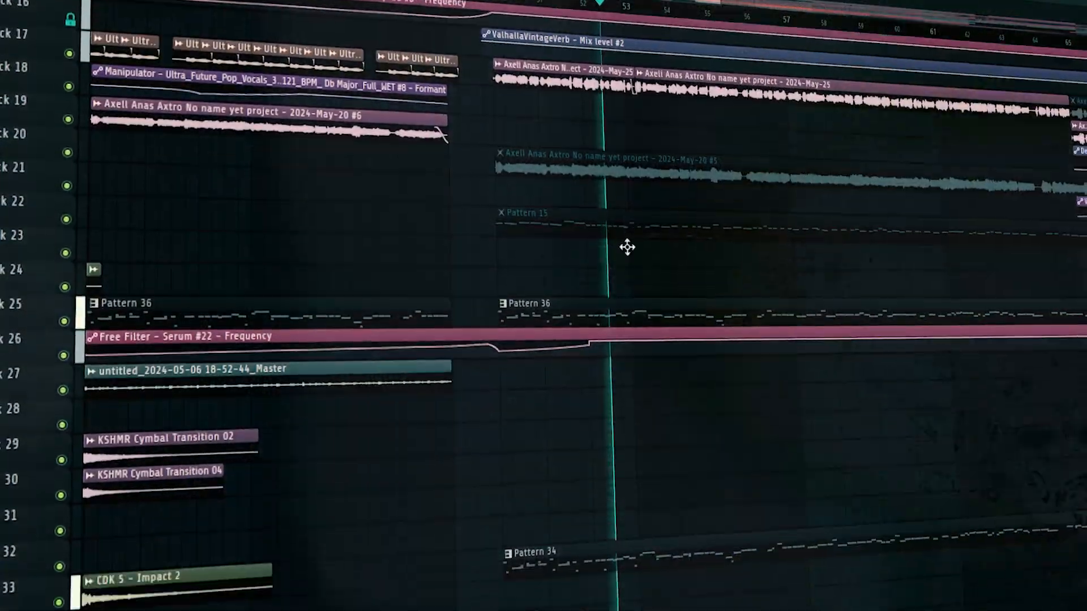
# Step: Look through the drop section of the playlist, from the vocal and melody clips down to the drum loops, downlifters and build-up clips
pyautogui.scroll(-3, 626, 246)
pyautogui.scroll(-2, 685, 245)
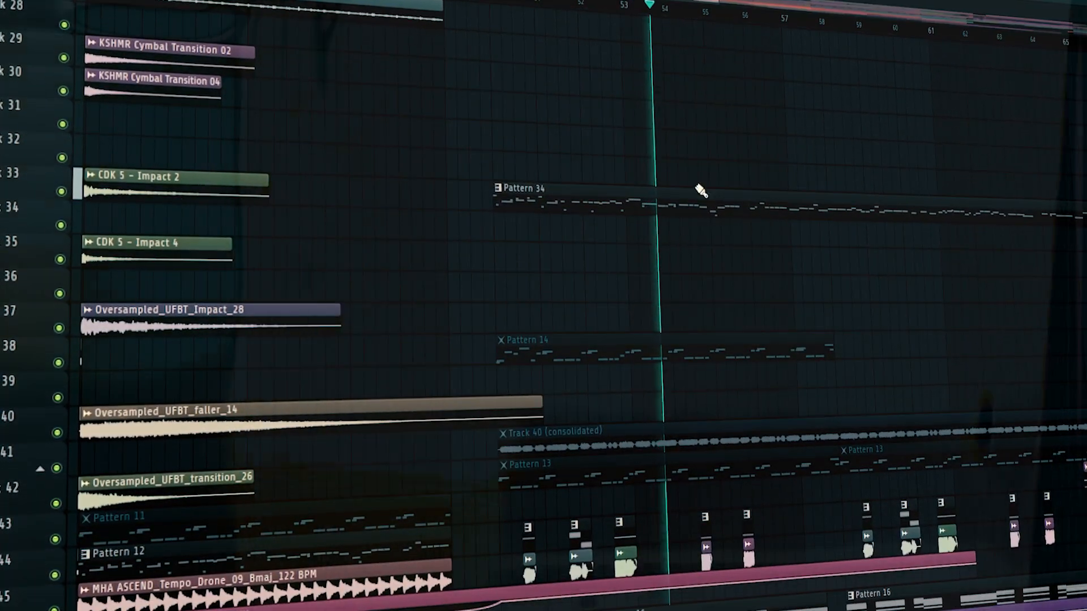
pyautogui.scroll(-1, 709, 112)
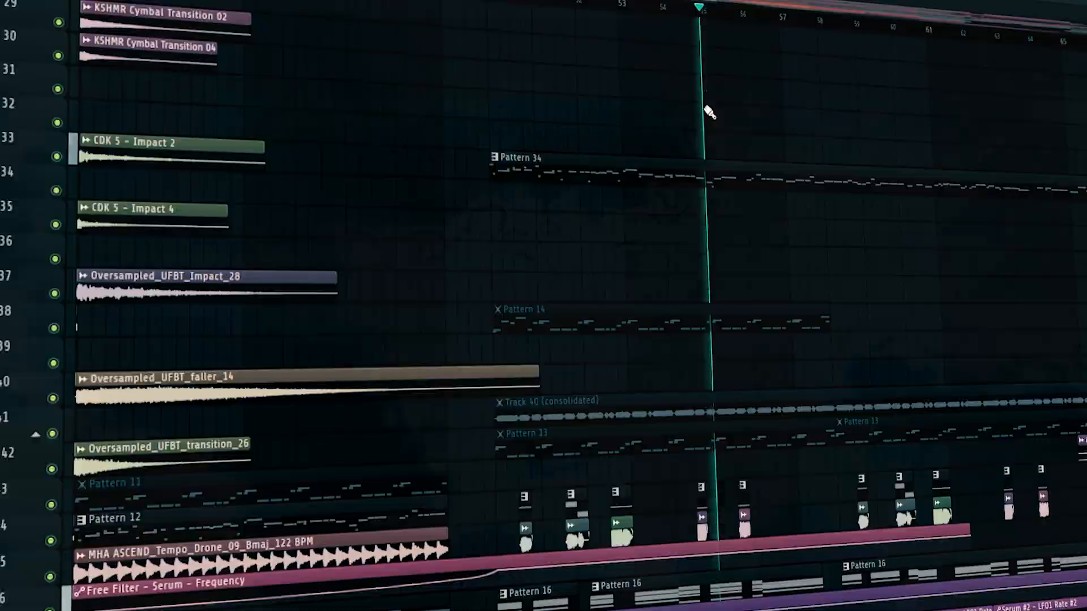
pyautogui.scroll(-3, 709, 111)
pyautogui.scroll(-3, 709, 112)
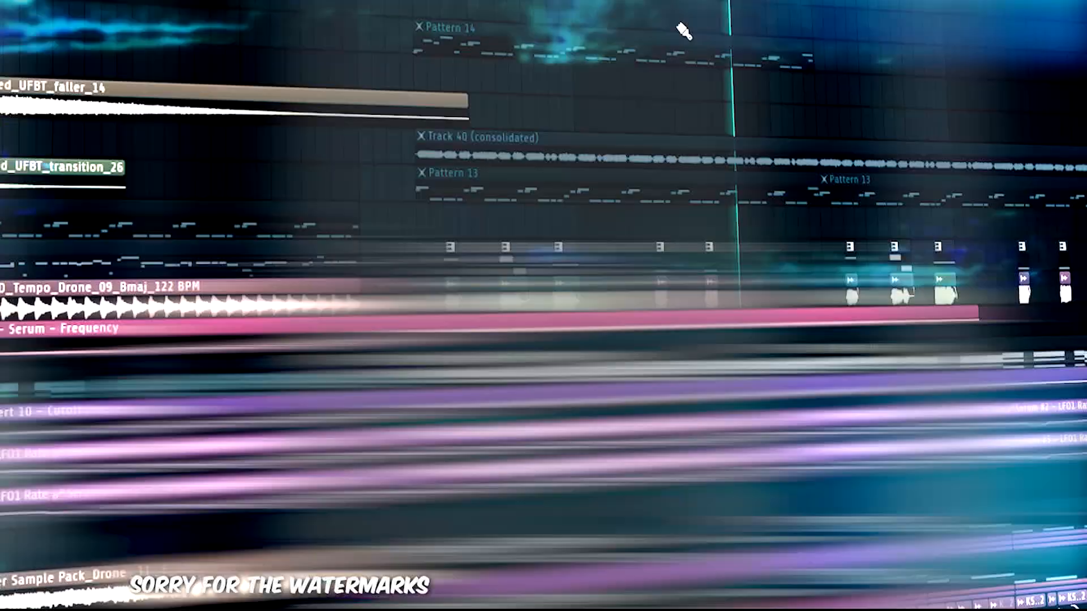
pyautogui.scroll(-12, 747, 182)
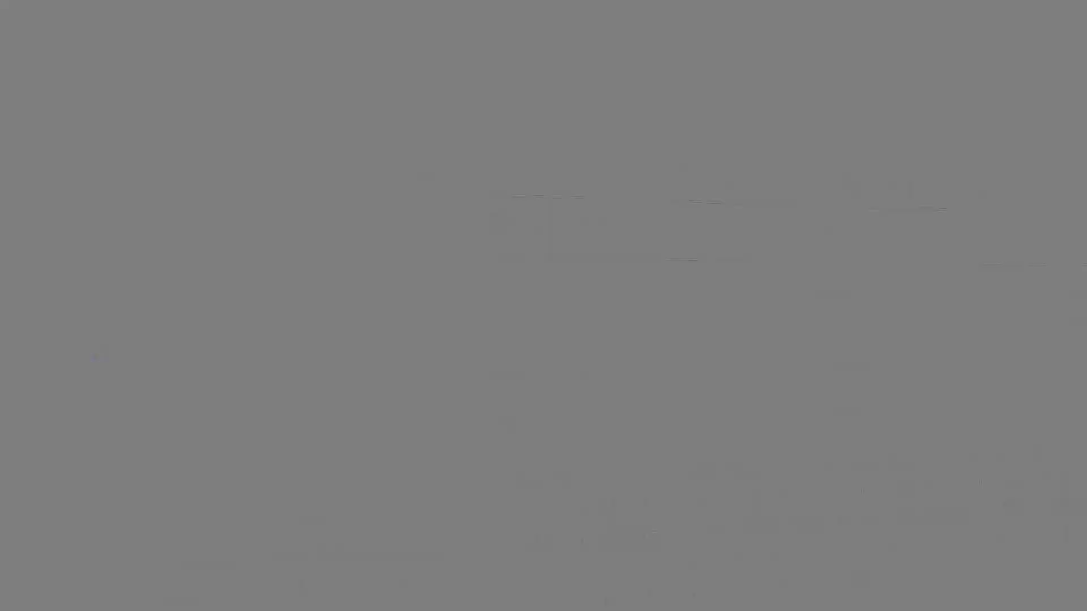
pyautogui.scroll(-4, 844, 170)
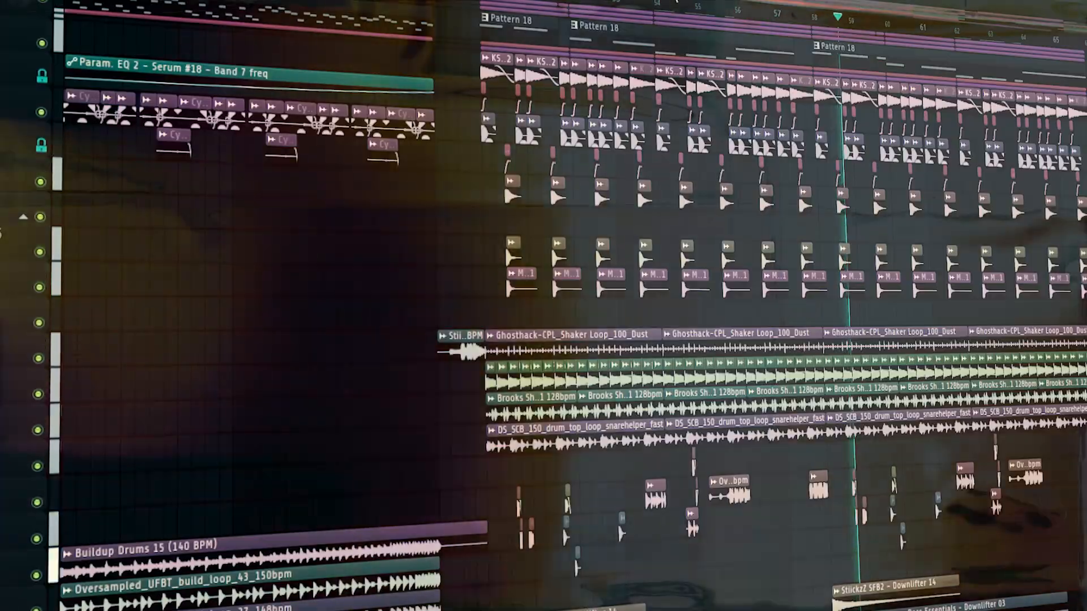
pyautogui.scroll(-1, 759, 5)
pyautogui.scroll(-6, 800, 175)
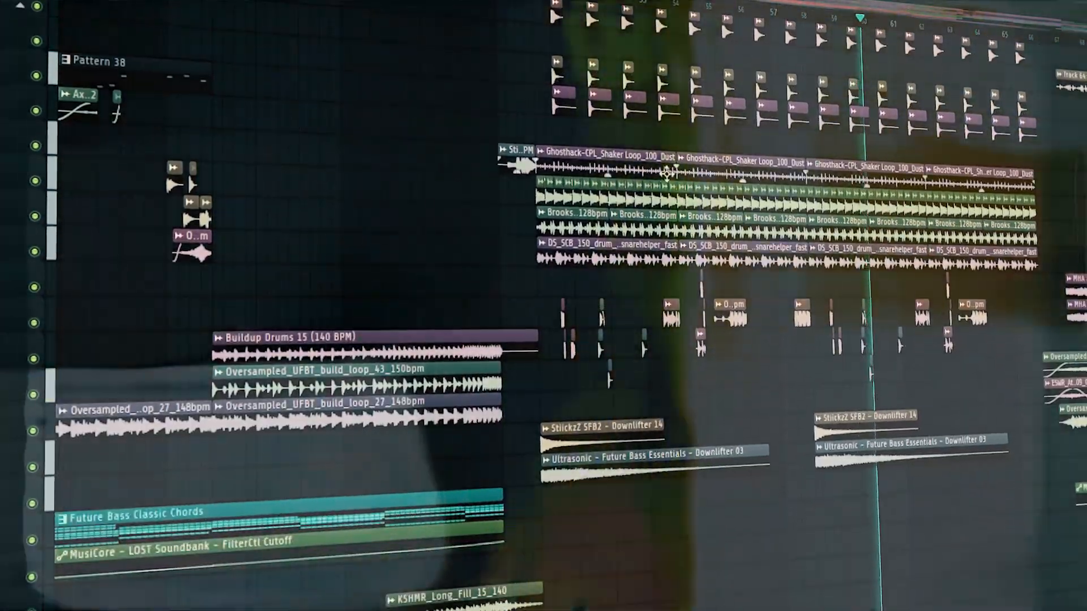
pyautogui.scroll(9, 553, 188)
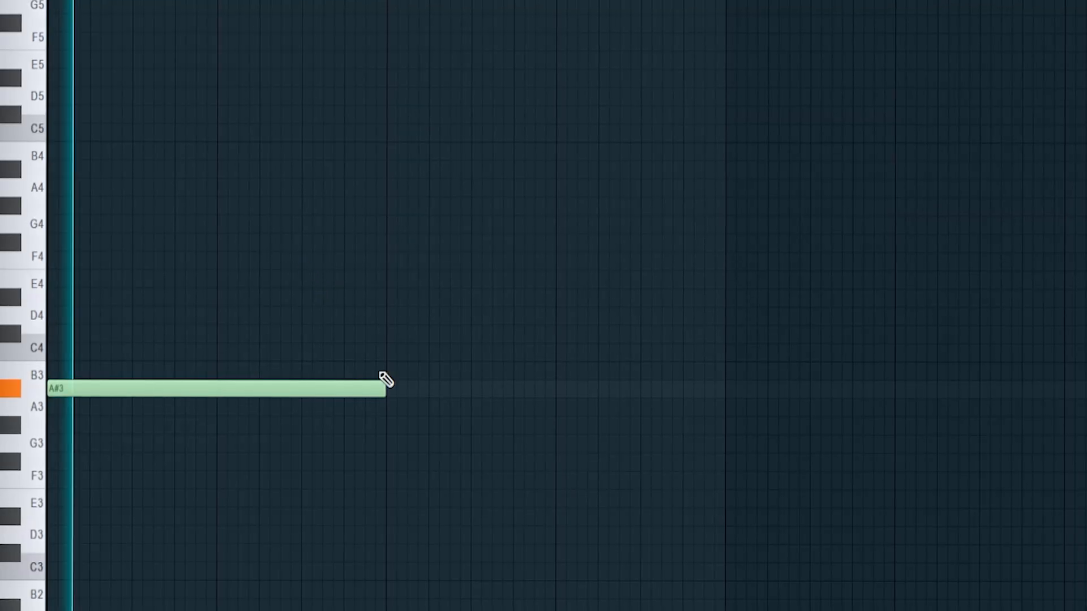
# Step: Add two-bar root notes F#3, C#4 and G#3 after the A#3 note and audition the bass progression
pyautogui.click(378, 460)
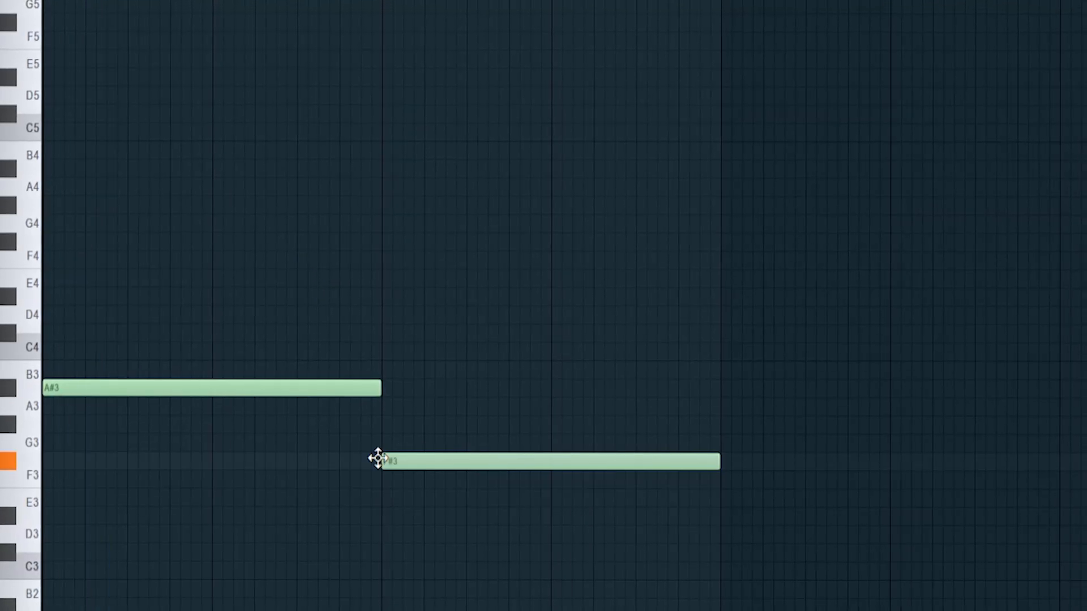
pyautogui.moveTo(1067, 423); pyautogui.dragTo(1059, 423)
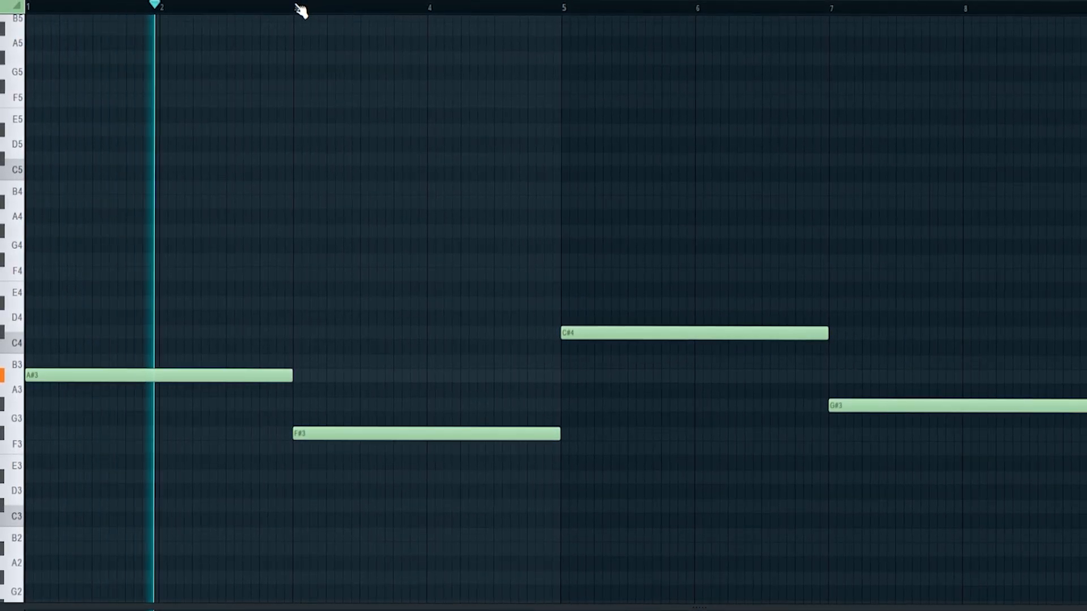
pyautogui.click(305, 8)
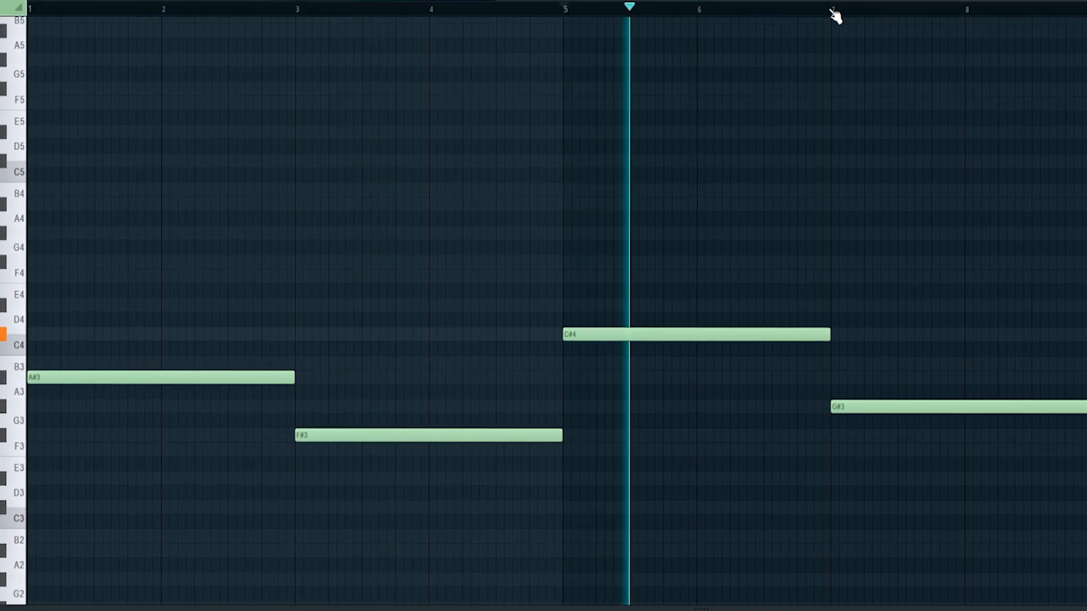
pyautogui.click(903, 9)
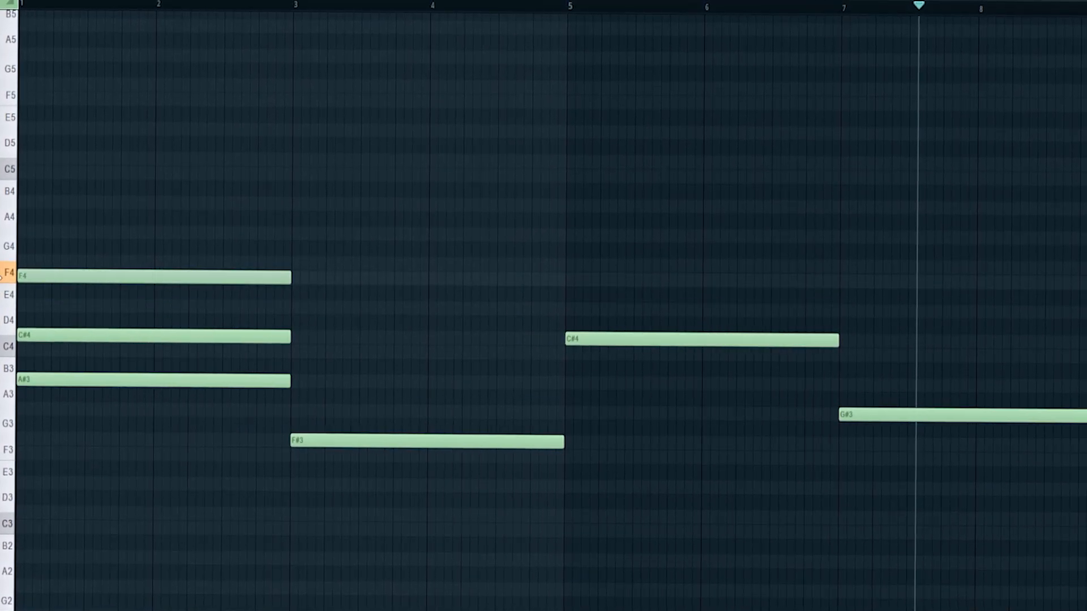
# Step: Complete the remaining triads with A#3 and C#4, F4 and G#4, and C4 and D#4, and play the chords back
pyautogui.click(300, 332)
pyautogui.moveTo(343, 373); pyautogui.dragTo(334, 373)
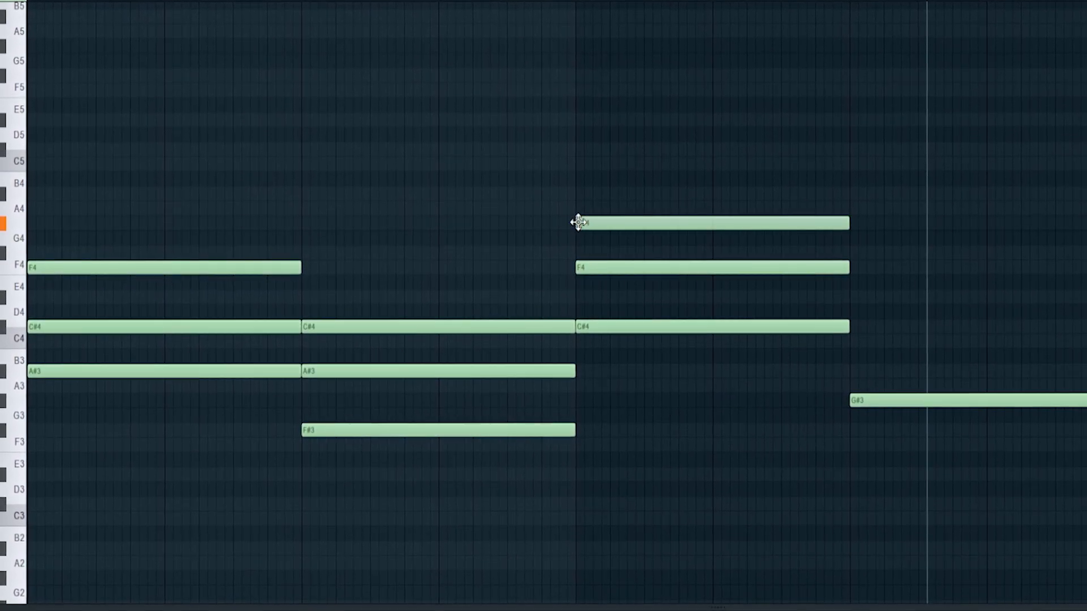
pyautogui.click(853, 350)
pyautogui.click(850, 305)
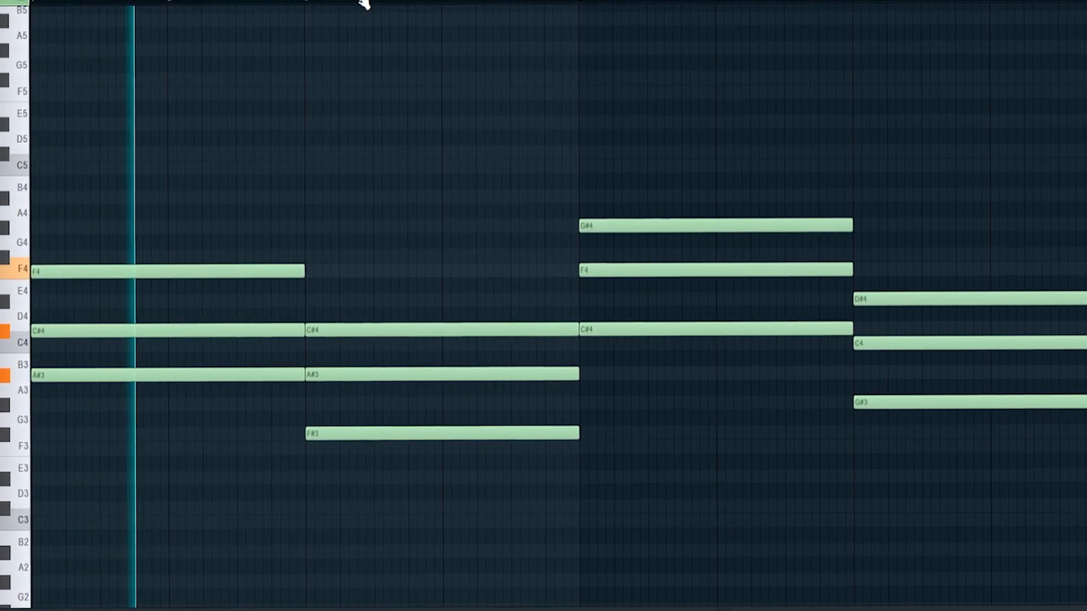
pyautogui.click(403, 5)
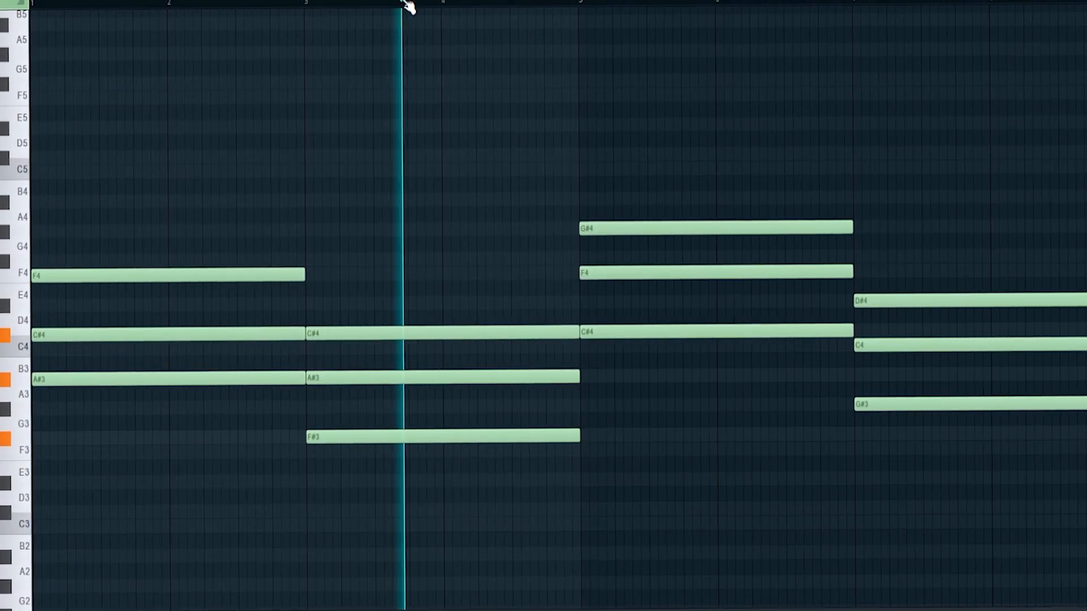
pyautogui.click(664, 6)
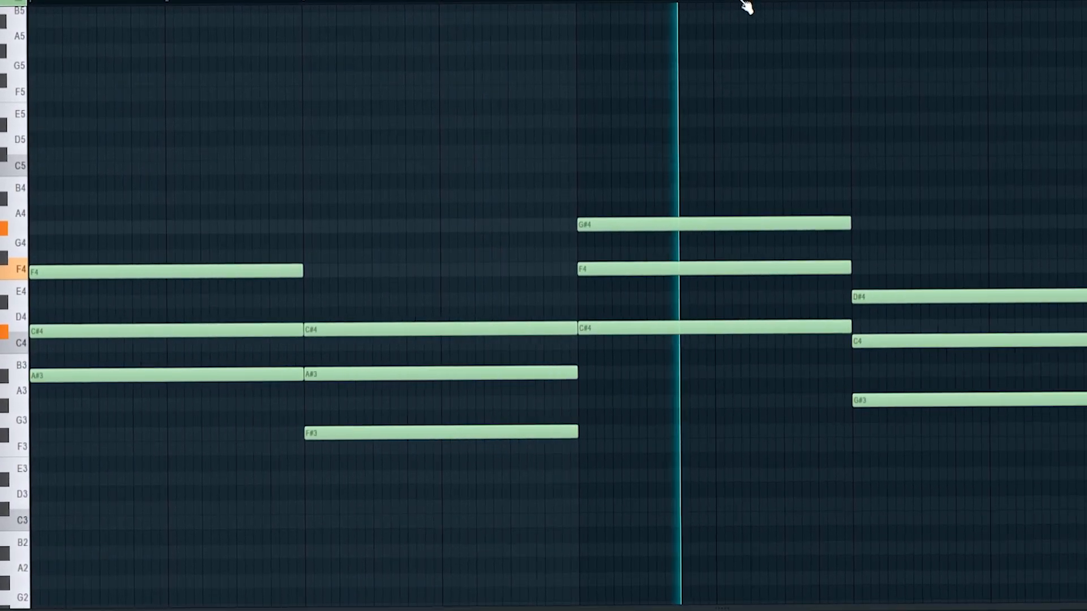
pyautogui.click(904, 4)
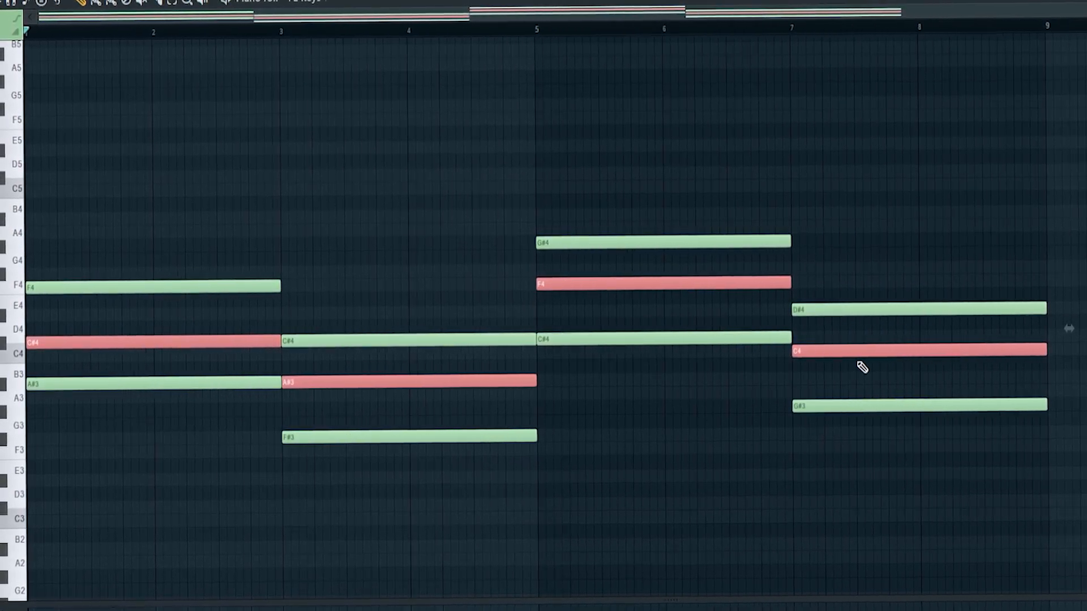
# Step: Raise the selected middle note of each chord by one octave and audition the chord progression
pyautogui.hotkey('ctrl', 'Up')
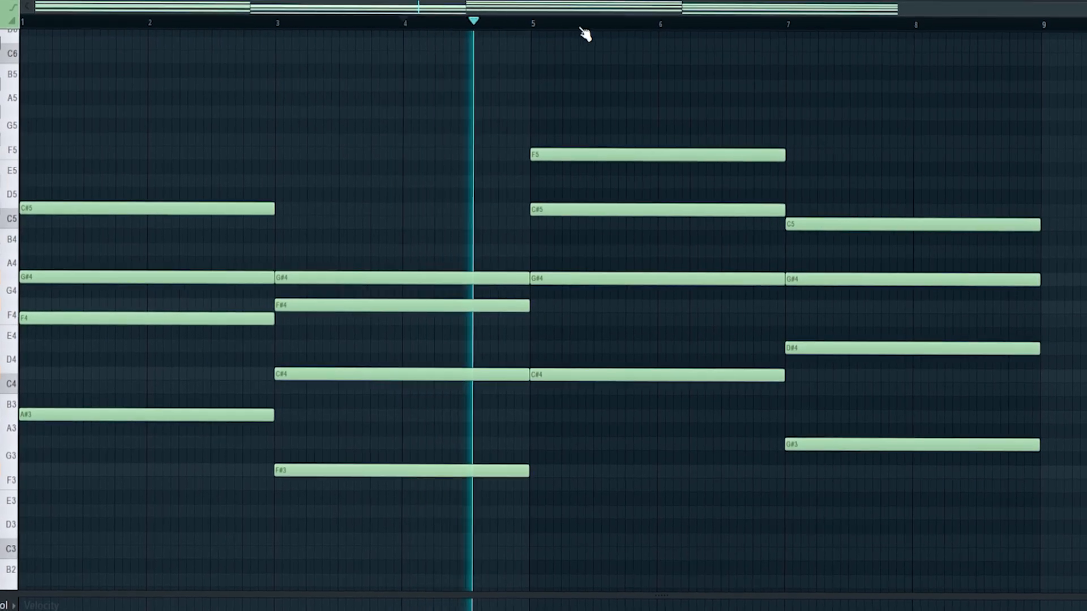
pyautogui.click(581, 27)
pyautogui.click(843, 27)
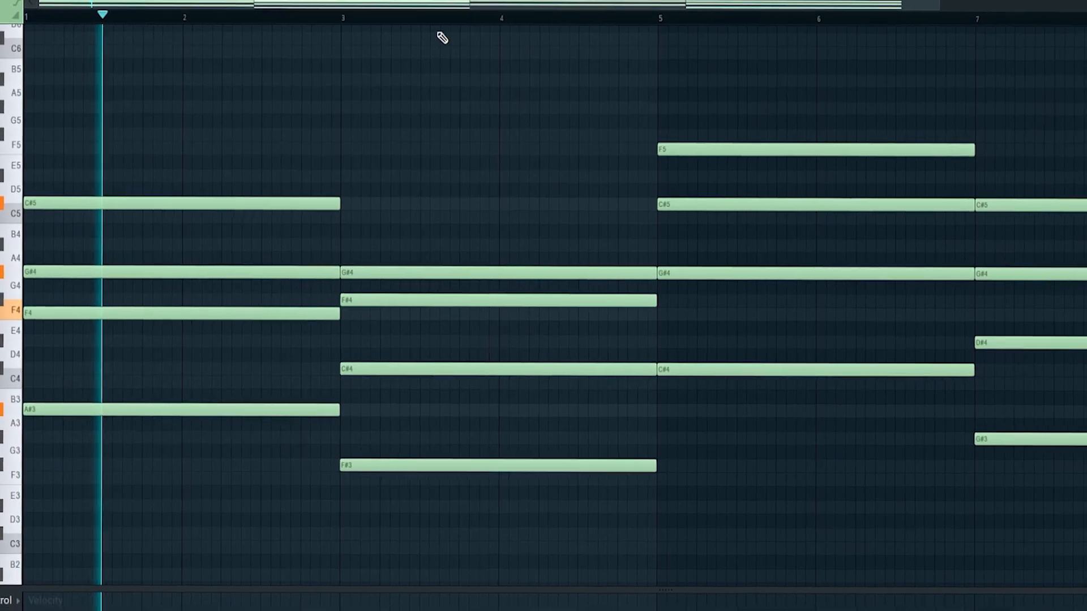
pyautogui.click(384, 80)
pyautogui.click(603, 80)
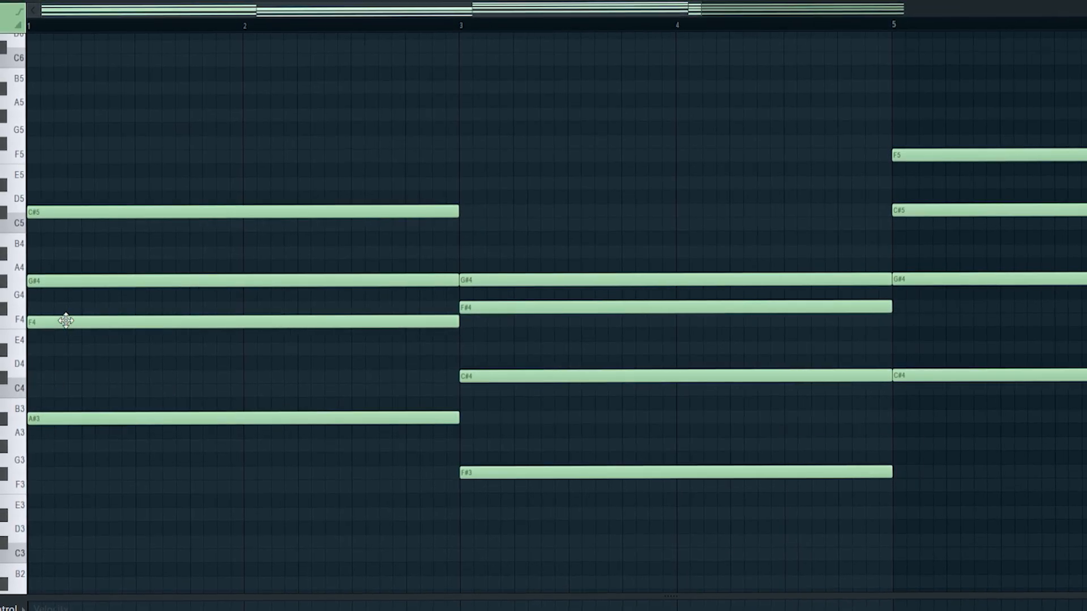
# Step: Rework the first chord's upper notes into a staggered pattern with a one-beat F4 and G#4 starting half a beat in, and duplicate it
pyautogui.moveTo(29, 279); pyautogui.dragTo(89, 272)
pyautogui.moveTo(456, 275); pyautogui.dragTo(65, 318)
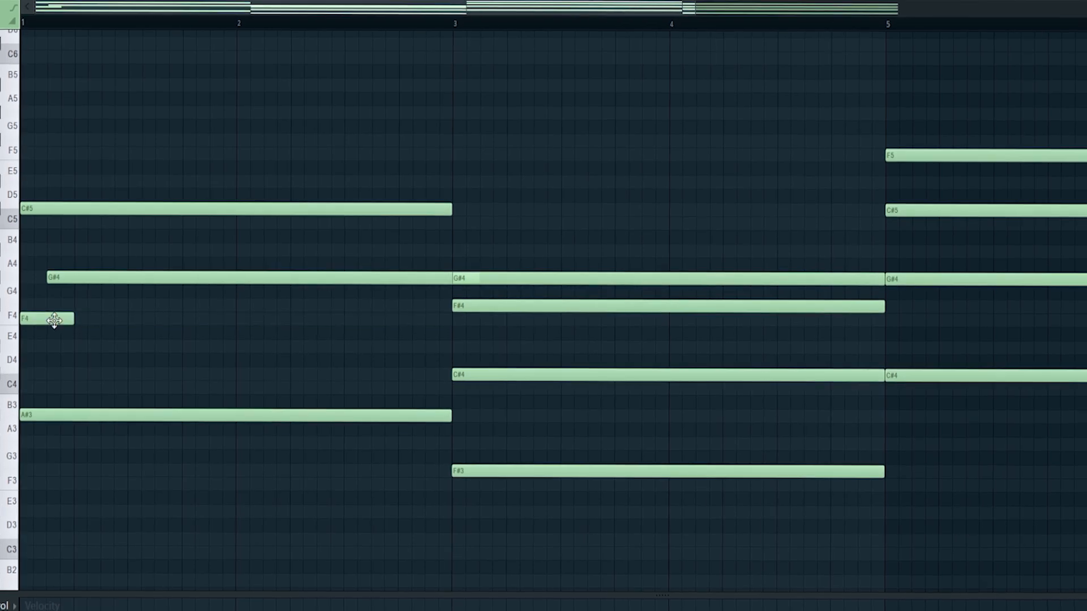
pyautogui.rightClick(99, 208)
pyautogui.click(99, 208)
pyautogui.rightClick(47, 277)
pyautogui.click(47, 277)
pyautogui.moveTo(34, 196); pyautogui.dragTo(170, 331)
pyautogui.hotkey('ctrl', 'b')
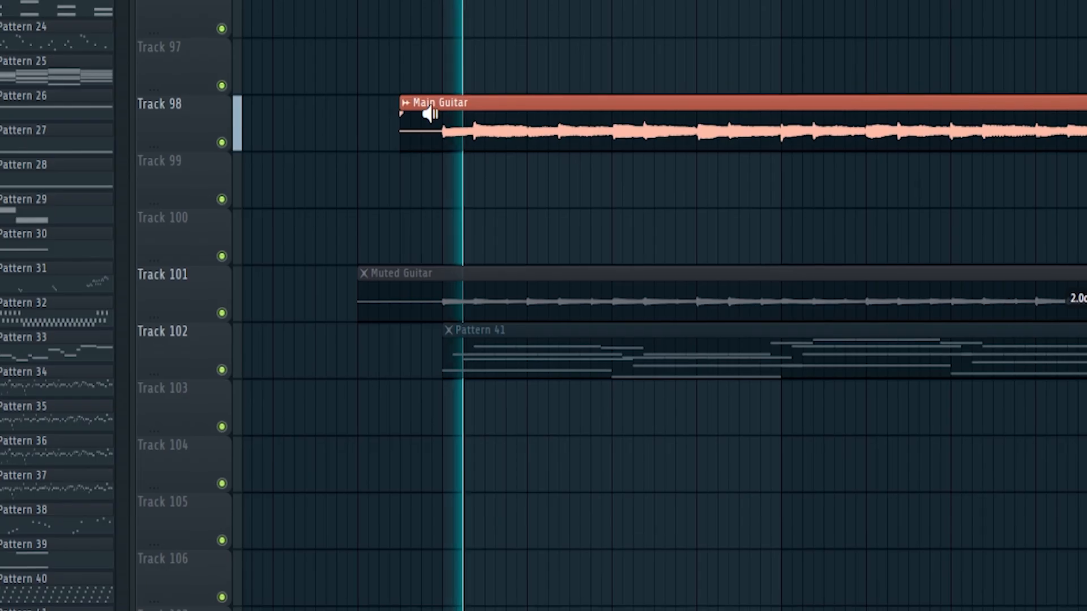
# Step: Audition the Muted Guitar clip on Track 101
pyautogui.keyDown('alt'); pyautogui.rightClick(427, 301); pyautogui.keyUp('alt')
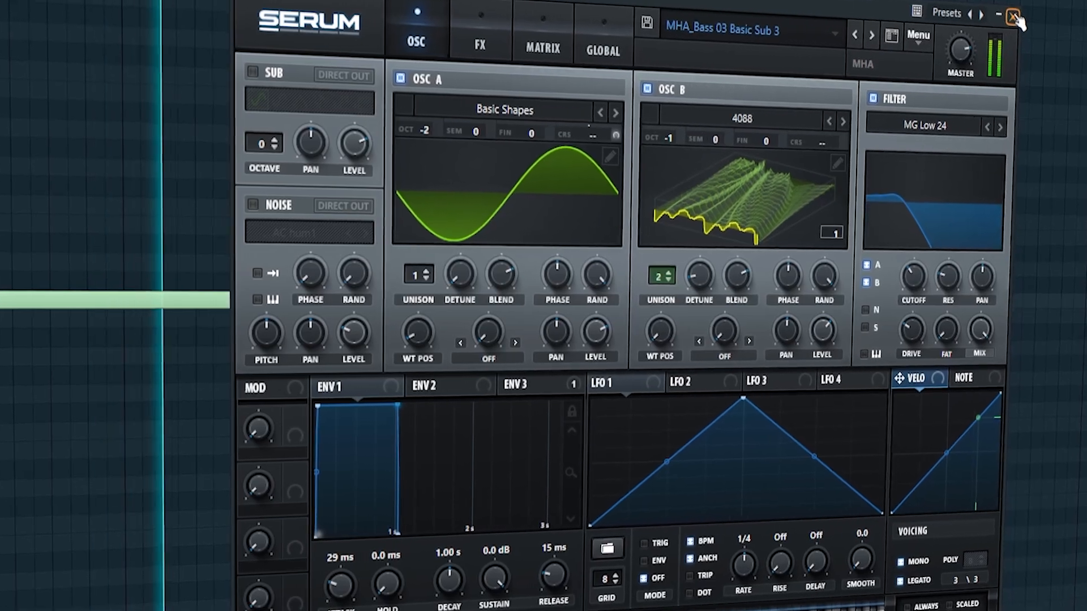
# Step: Close the Serum bass synth and the drone's Fruity parametric EQ 2 windows
pyautogui.click(984, 43)
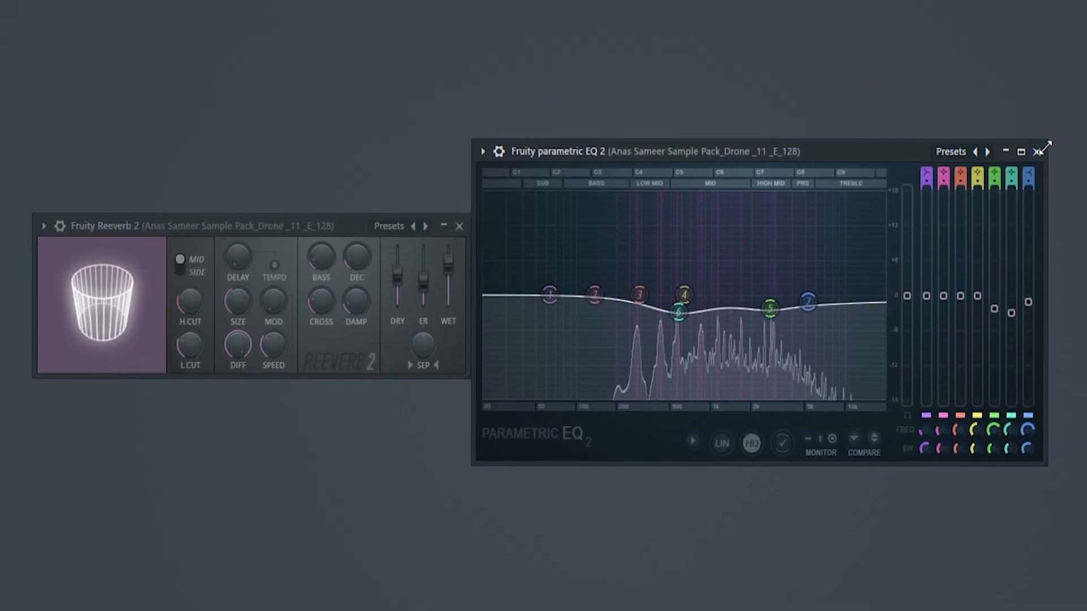
pyautogui.click(1034, 153)
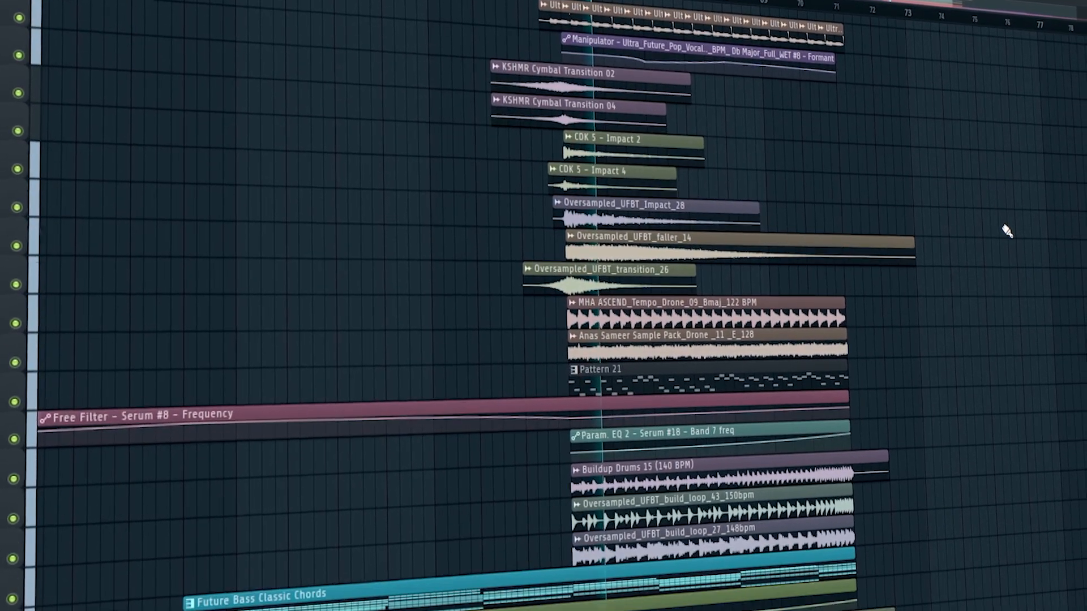
# Step: Examine the layered build-up clips in the playlist, from the impacts and drones down to the guitars and master automation
pyautogui.scroll(-10, 1007, 231)
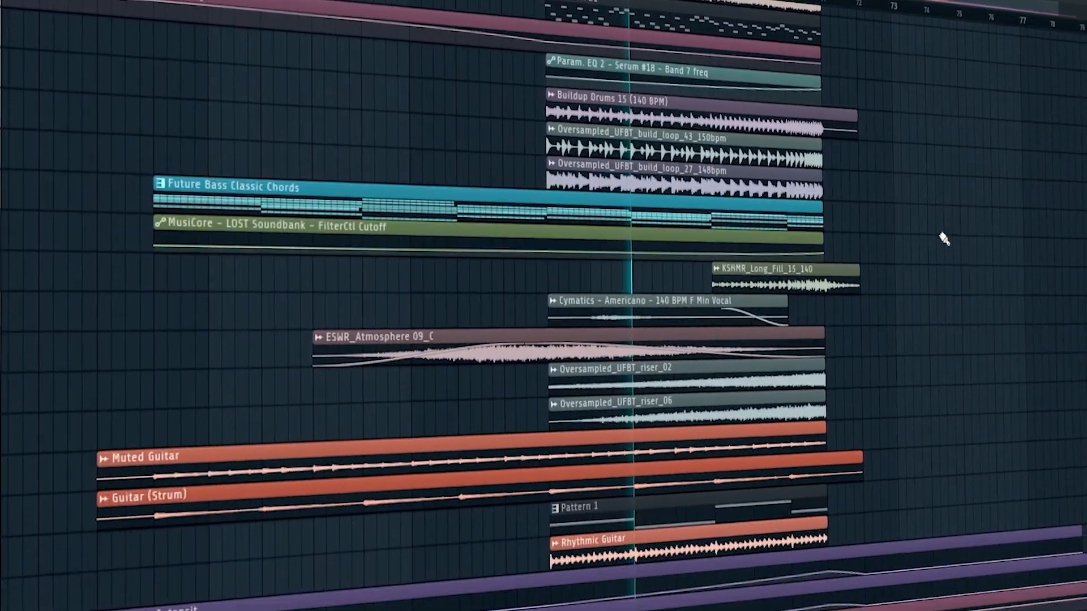
pyautogui.scroll(-5, 944, 239)
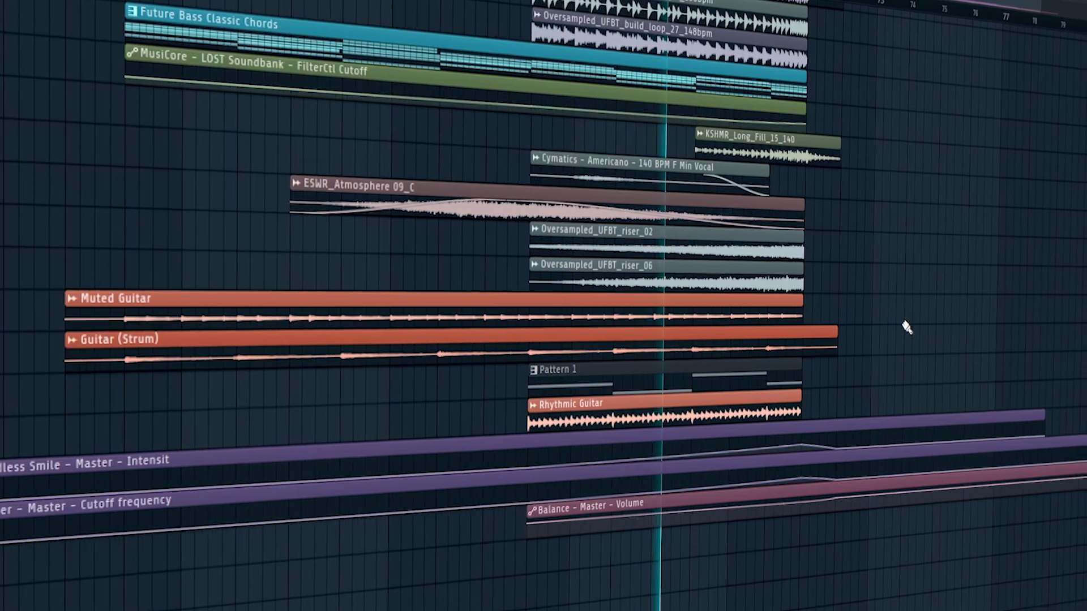
pyautogui.scroll(9, 900, 334)
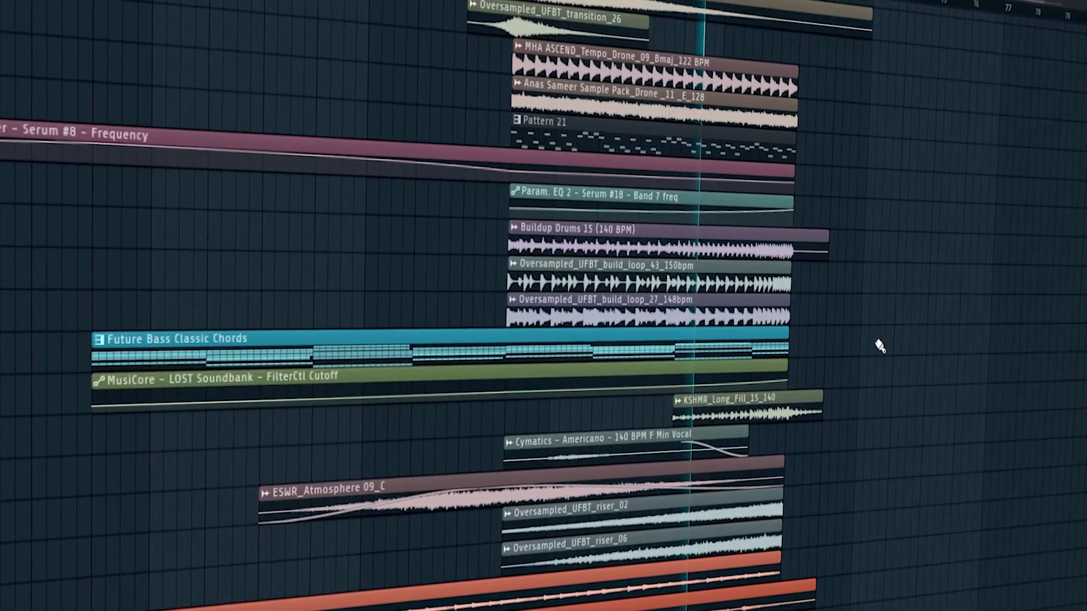
pyautogui.scroll(3, 880, 347)
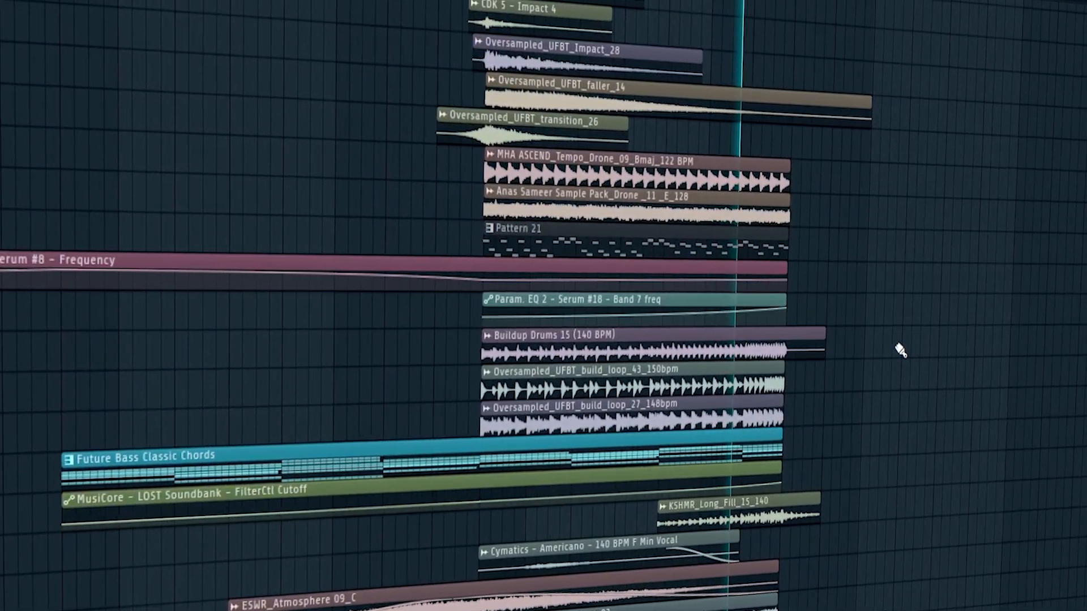
pyautogui.scroll(-5, 903, 348)
pyautogui.scroll(7, 902, 351)
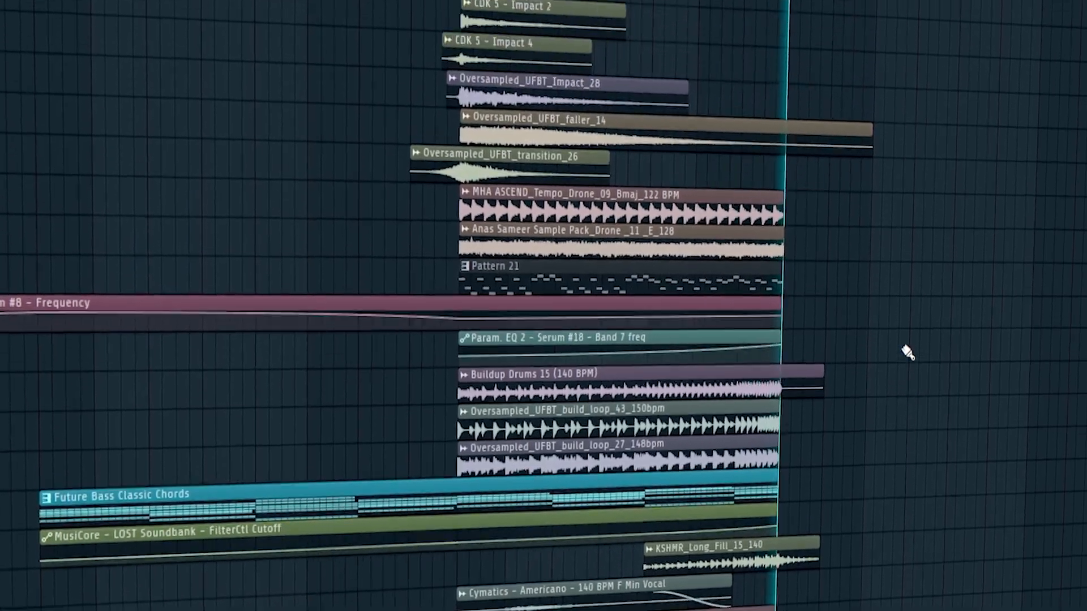
pyautogui.scroll(3, 908, 352)
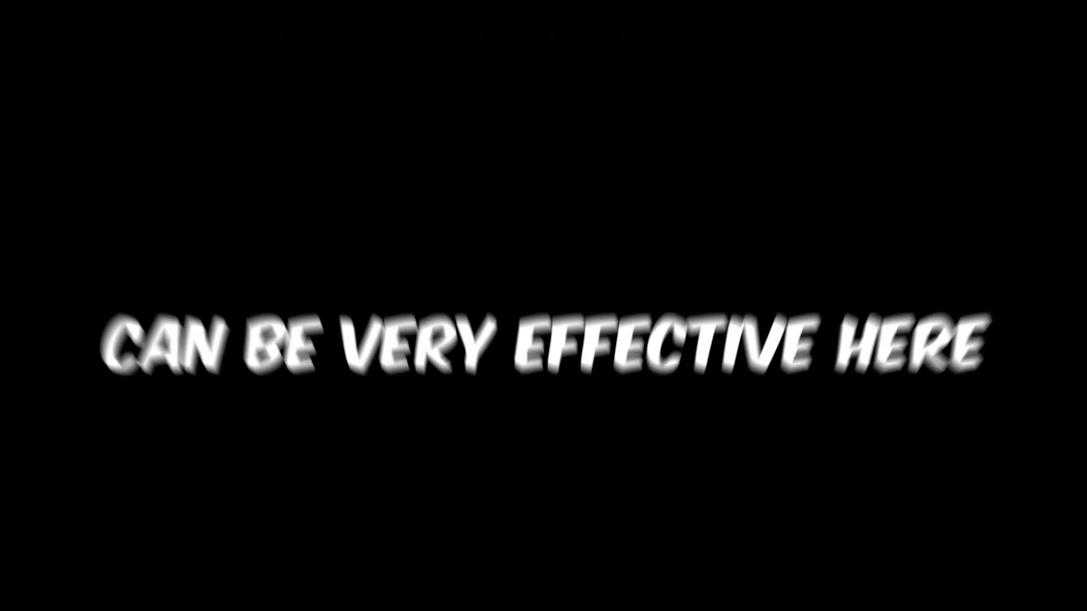
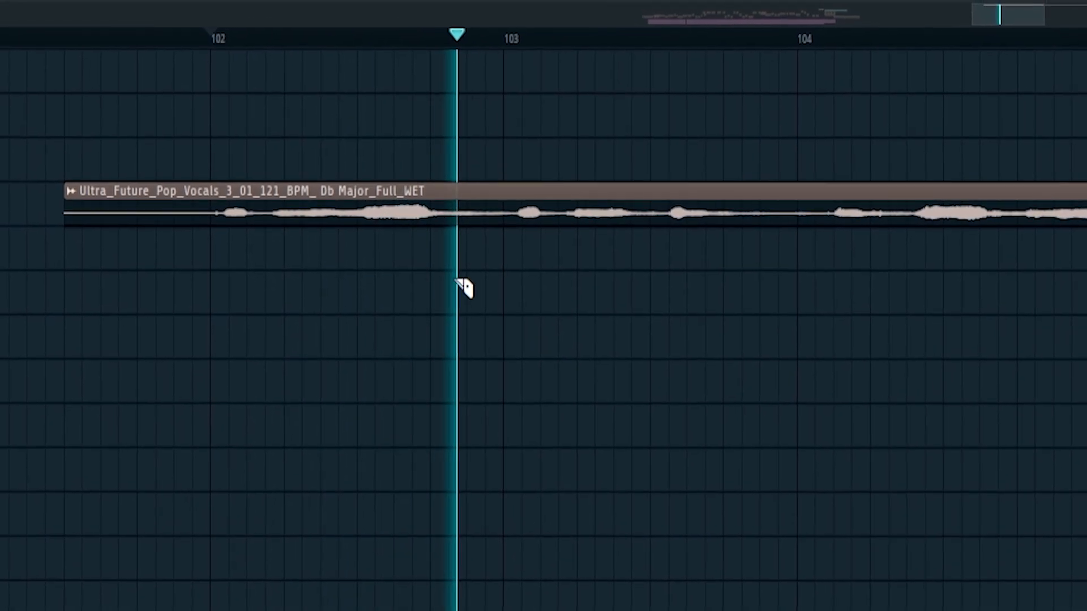
# Step: Slice the Ultra_Future_Pop_Vocals clip between its vocal phrases and play it back
pyautogui.press('space')
pyautogui.click(477, 226)
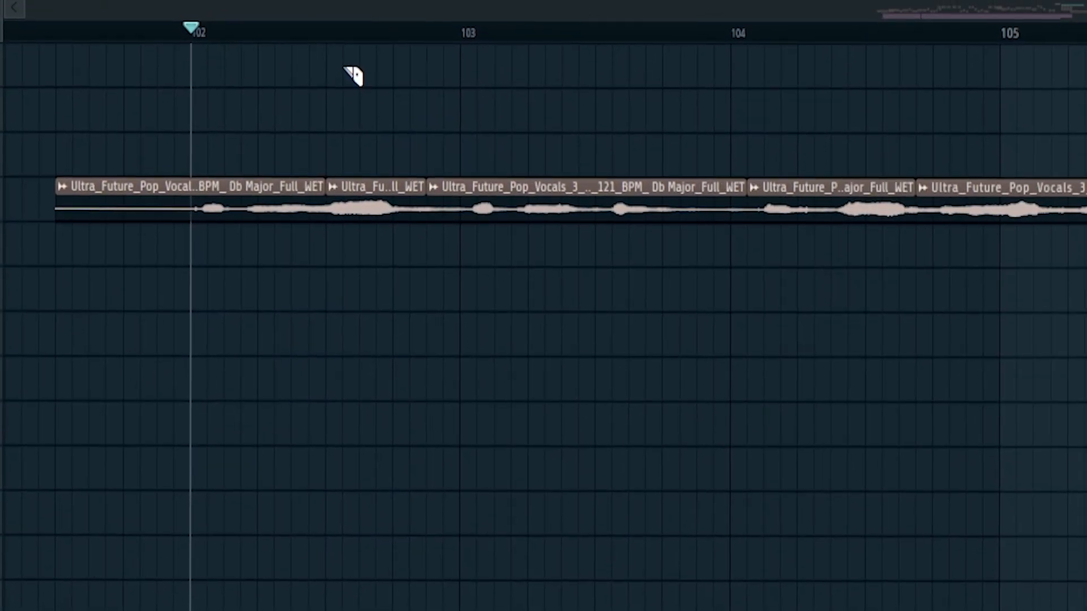
pyautogui.press('space')
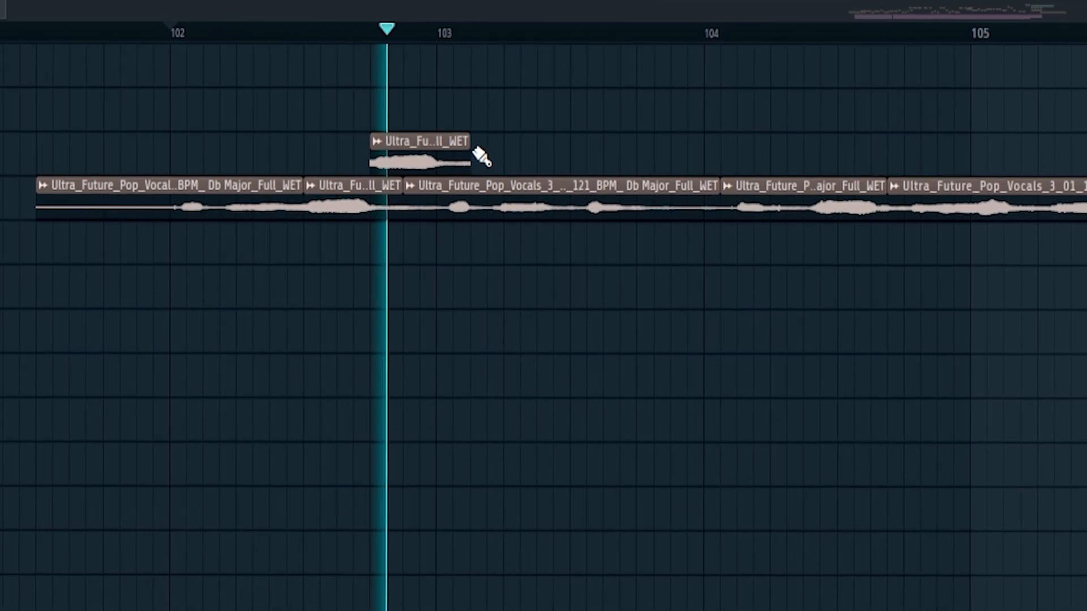
# Step: Rearrange the vocal slices onto the adjacent tracks so they overlap, moving the lower slice to start before the middle of bar 102
pyautogui.press('space')
pyautogui.press('space')
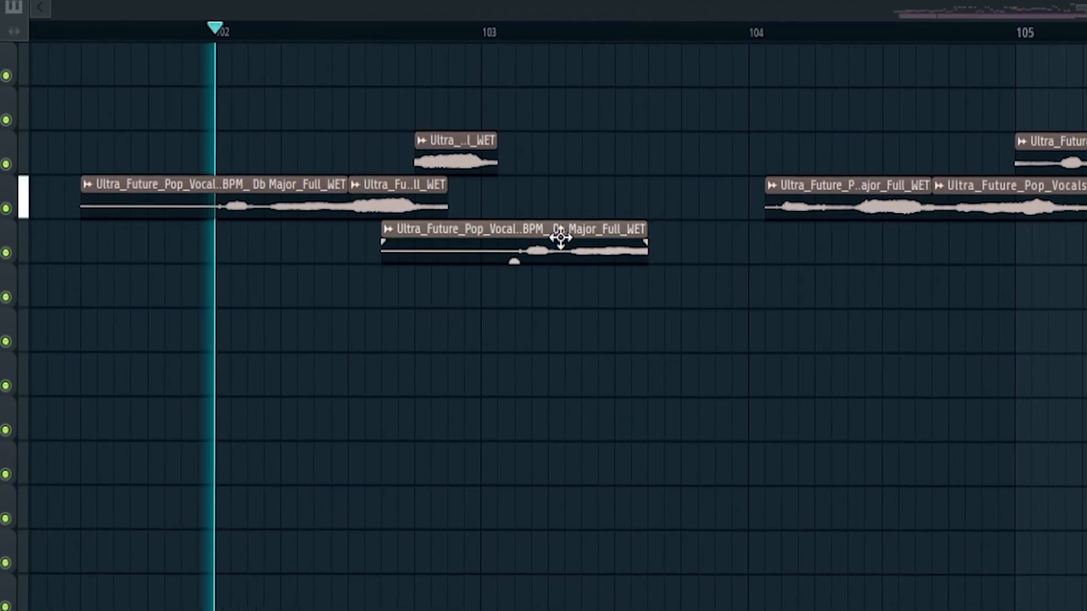
pyautogui.moveTo(558, 238); pyautogui.dragTo(492, 255)
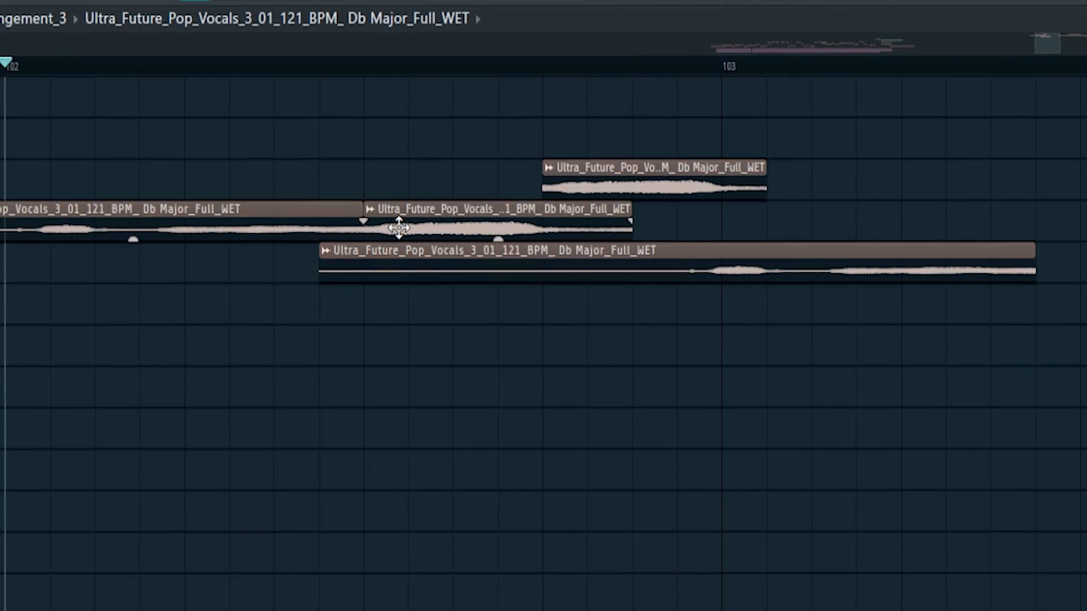
# Step: Nudge the lower vocal slice slightly later so its first sung phrase falls just after bar 103, checking the timing by playback
pyautogui.moveTo(796, 263); pyautogui.dragTo(819, 263)
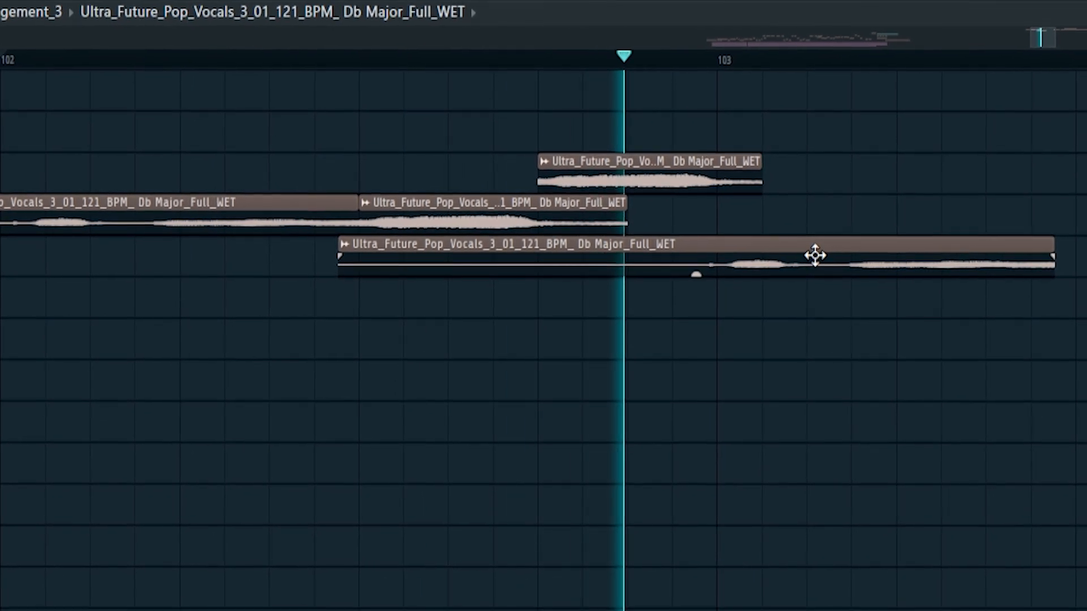
pyautogui.press('space')
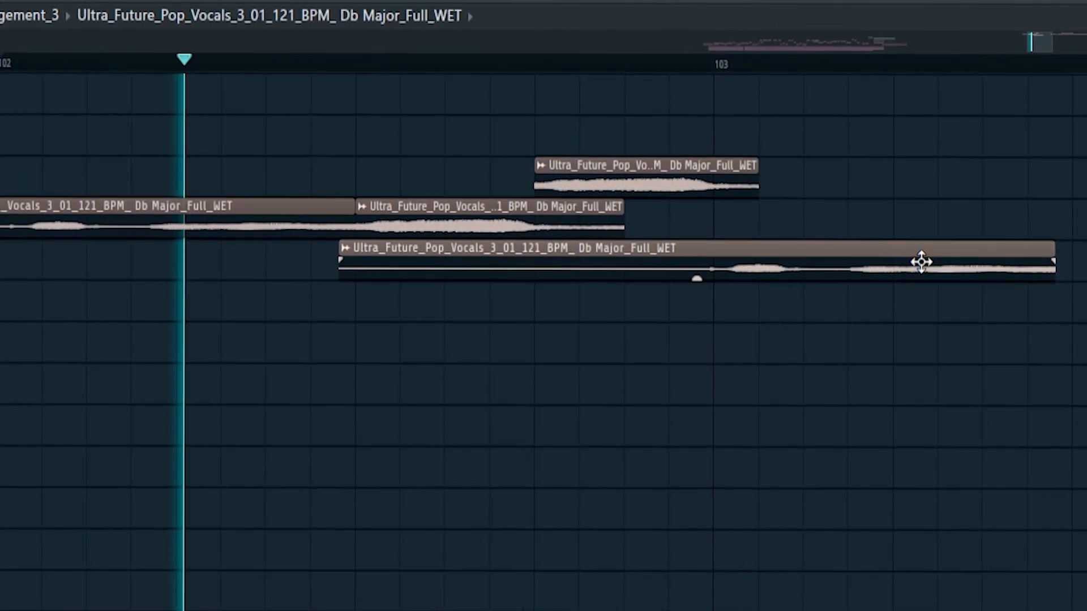
pyautogui.moveTo(921, 258); pyautogui.dragTo(933, 258)
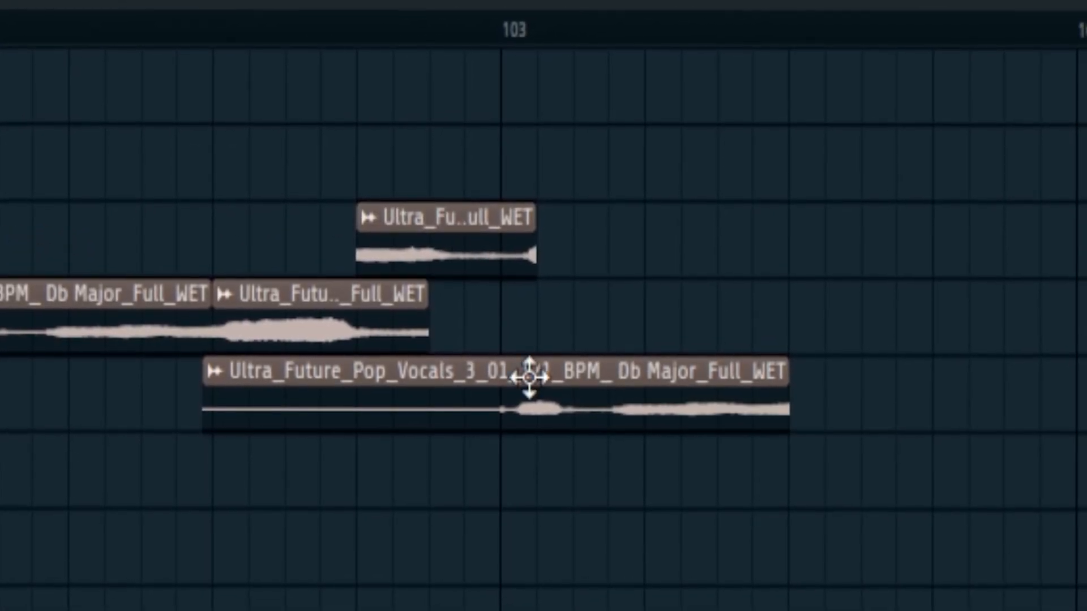
# Step: Extend the vocal chops with a short slice directly after the lower one, ending before bar 104, and play back the section around bar 103
pyautogui.hotkey('ctrl', 'b')
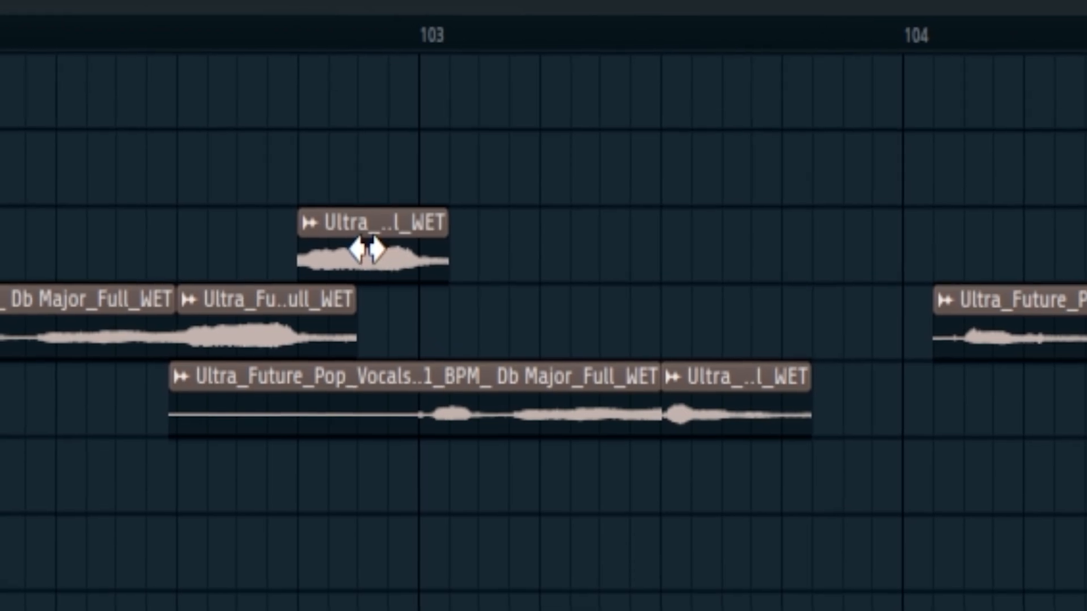
pyautogui.click(292, 41)
pyautogui.press('space')
pyautogui.press('space')
pyautogui.click(17, 28)
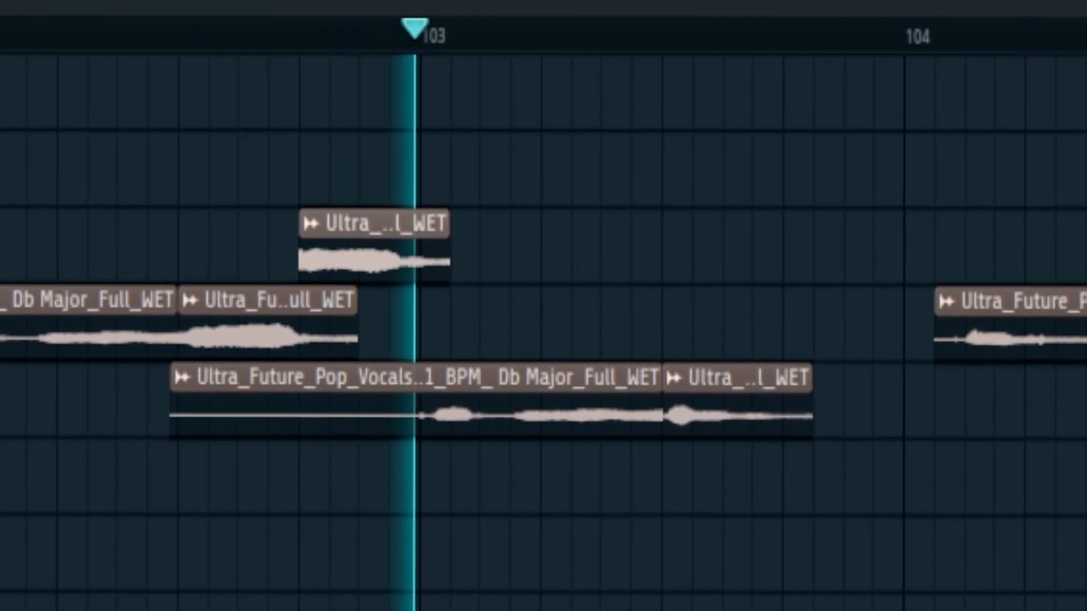
pyautogui.press('space')
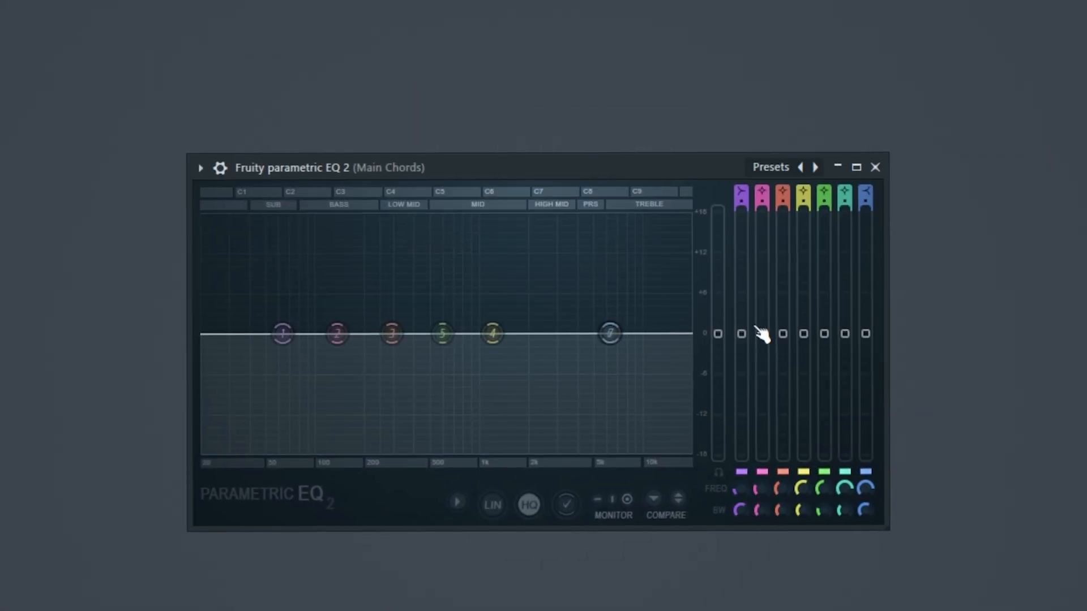
# Step: Link the Main Chords EQ's Band 6 level to the VOCALS controller's Peak ctrl - Peak with the Inverted mapping formula
pyautogui.rightClick(844, 334)
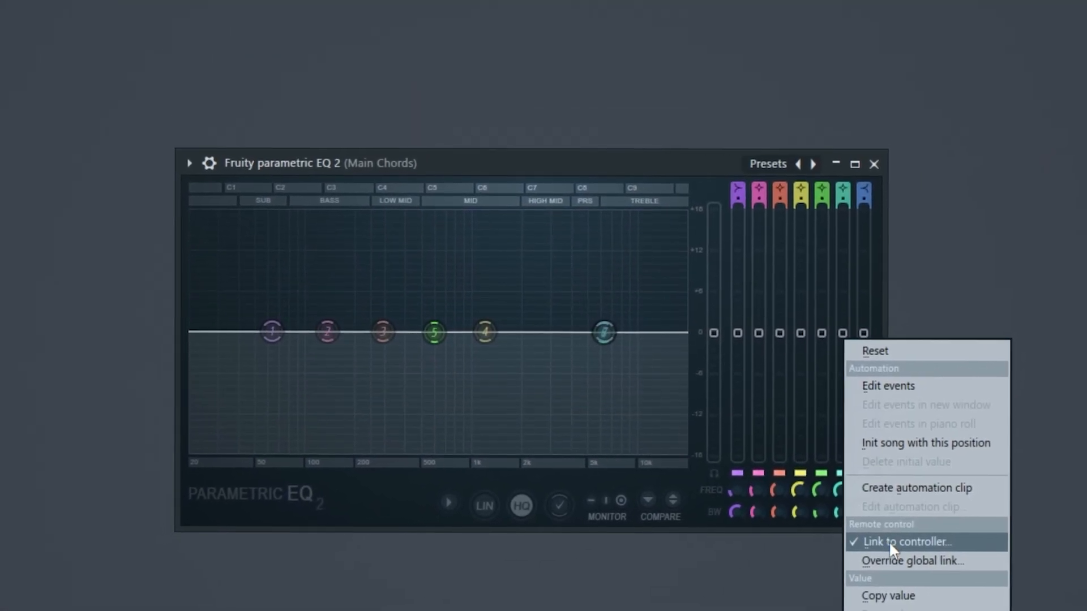
pyautogui.click(891, 540)
pyautogui.click(480, 323)
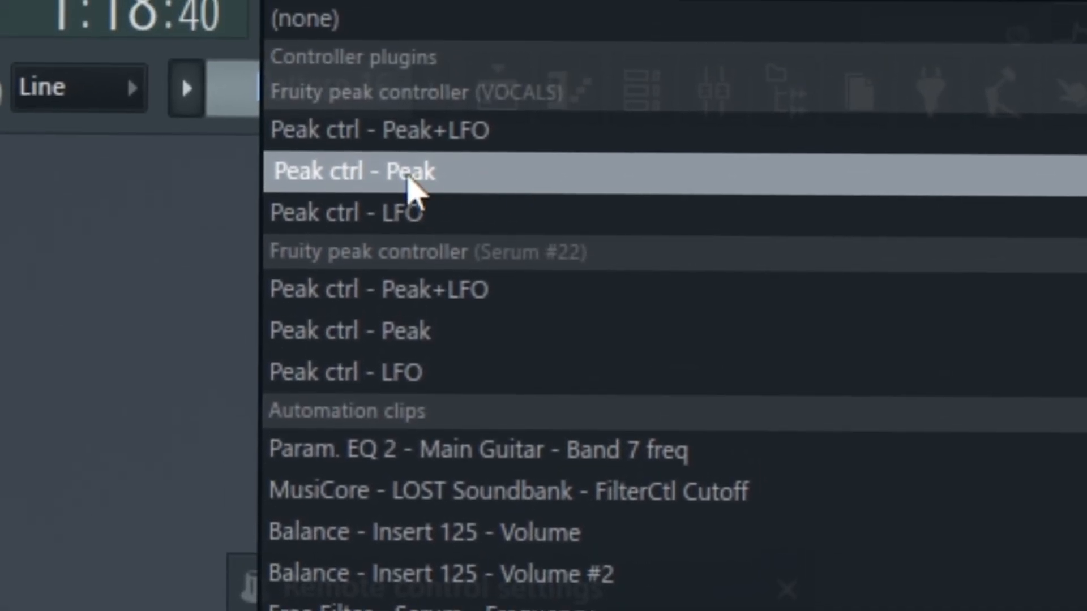
pyautogui.click(406, 164)
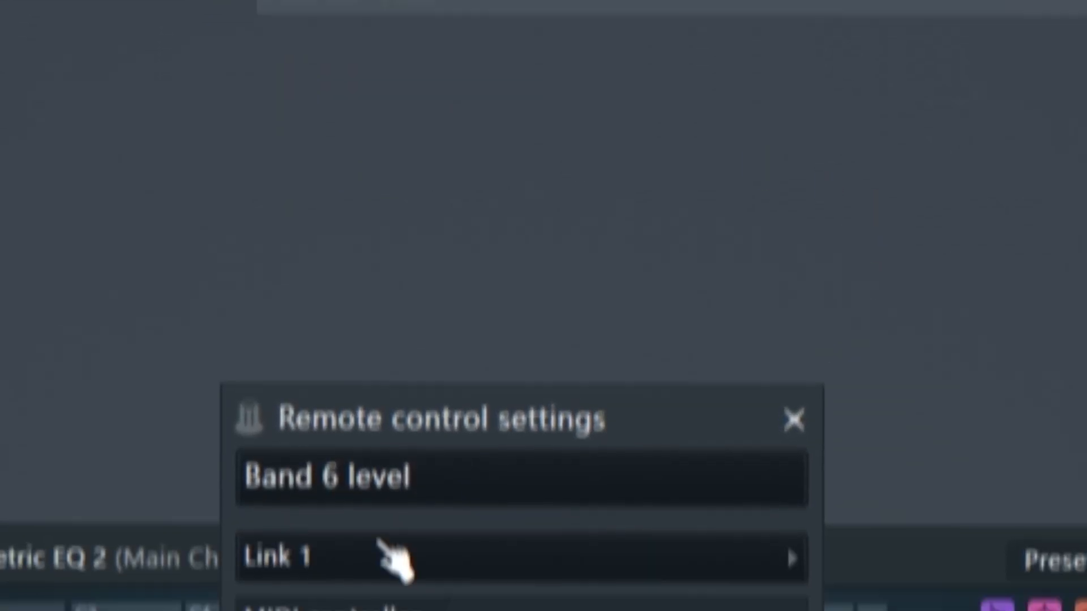
pyautogui.click(791, 326)
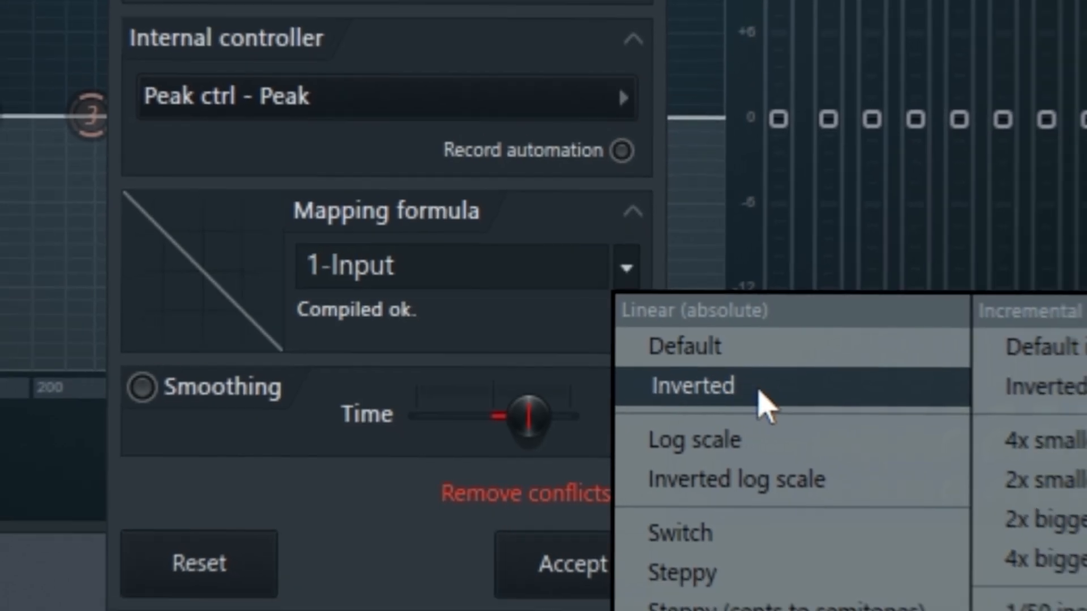
pyautogui.click(859, 454)
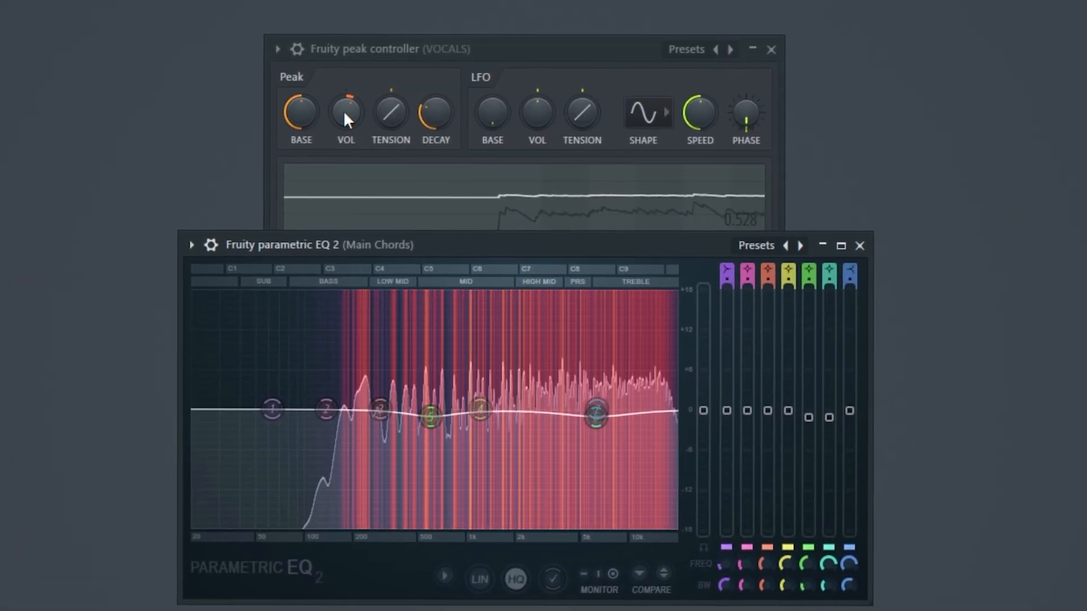
# Step: Raise the peak volume in the VOCALS Fruity peak controller so the linked Main Chords EQ bands dip more strongly
pyautogui.moveTo(343, 111); pyautogui.dragTo(343, 91)
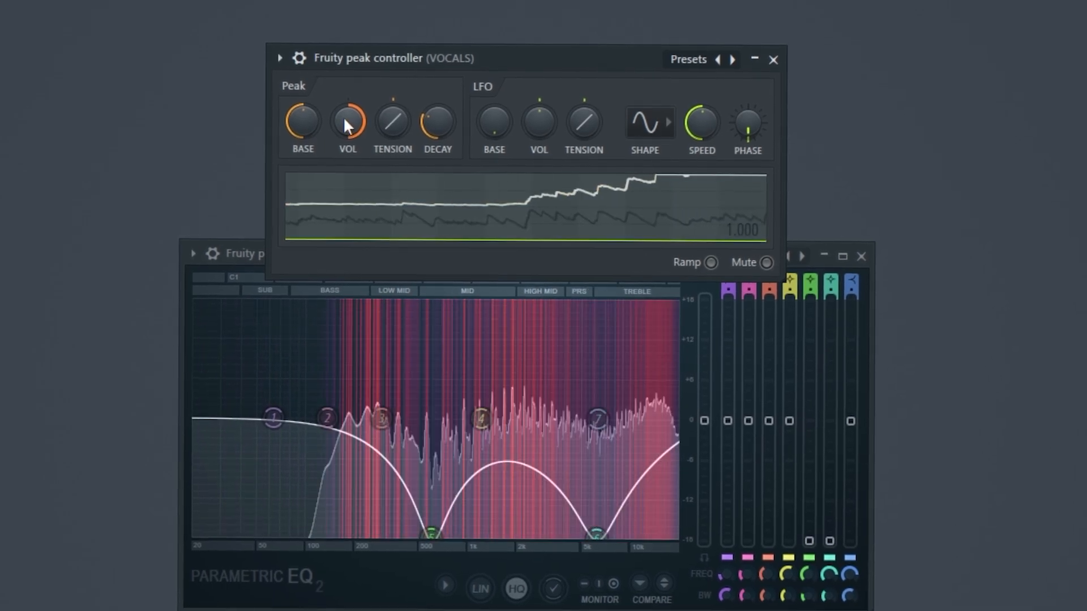
pyautogui.moveTo(343, 117)
pyautogui.mouseDown()
pyautogui.moveTo(345, 170)
pyautogui.moveTo(352, 107)
pyautogui.mouseUp()
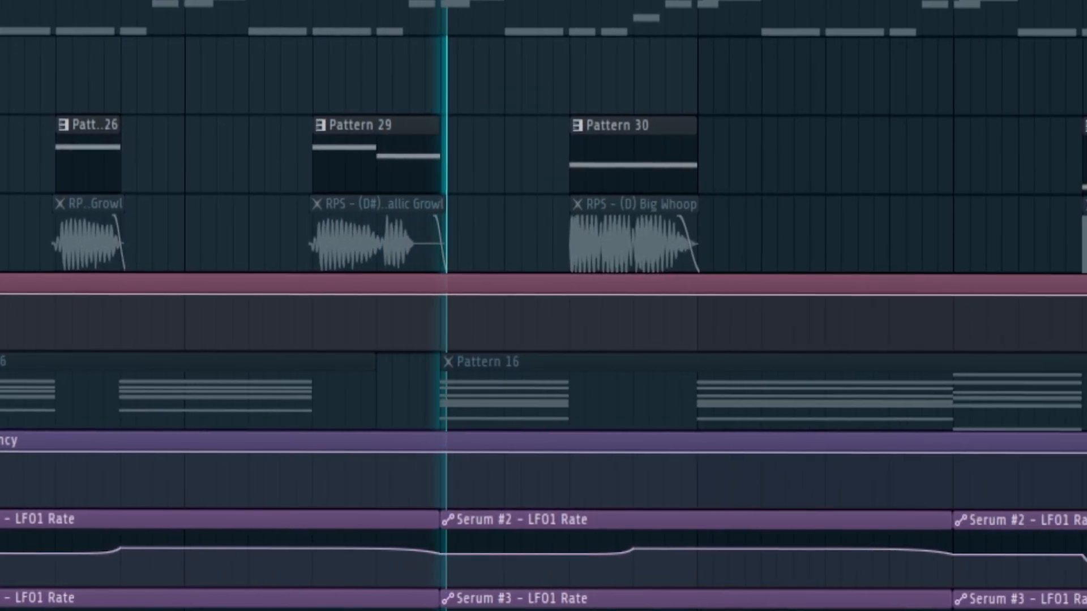
# Step: Open the sample settings of the Cymatics - Heater Kick 6 audio clip in the drop
pyautogui.scroll(-1, 544, 306)
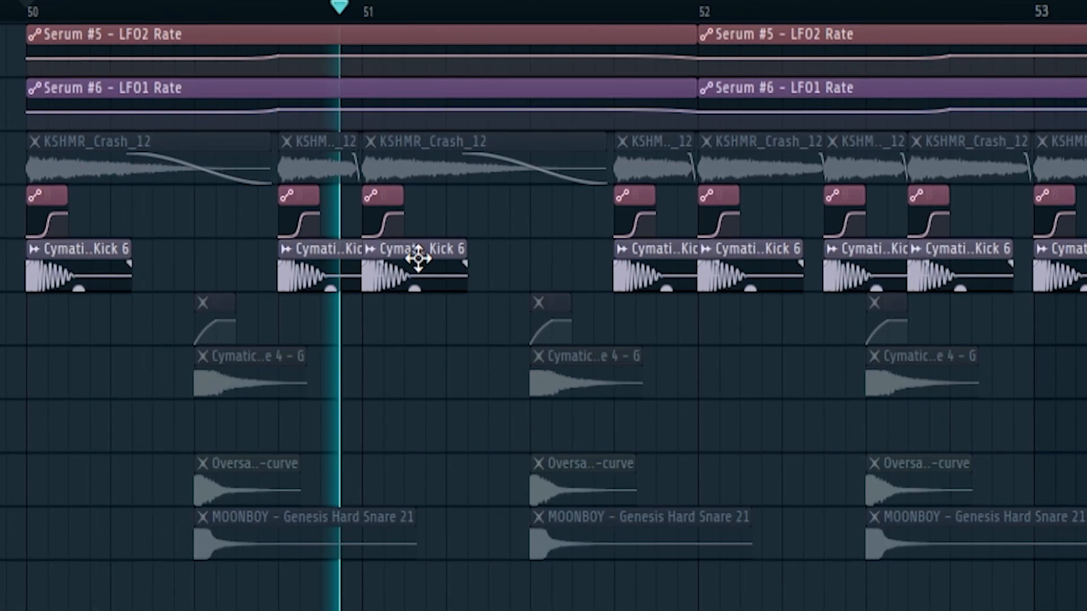
pyautogui.doubleClick(323, 291)
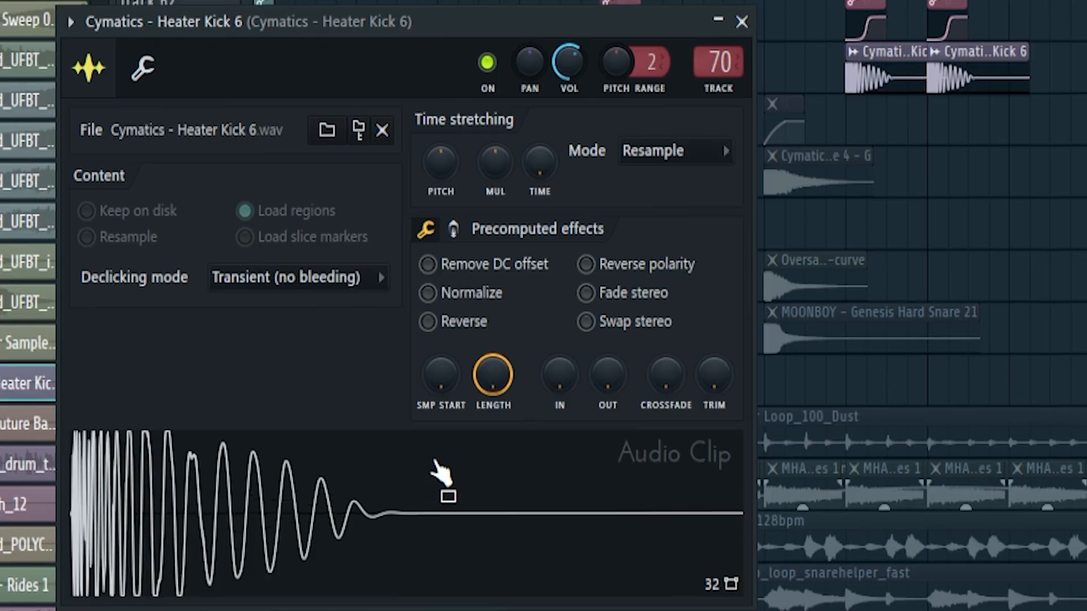